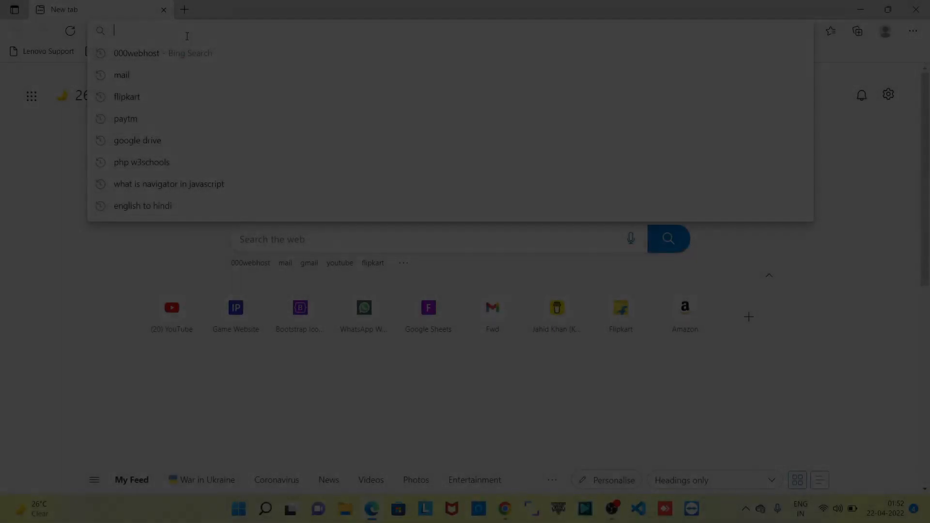
- Search the web for 000webhost and open the official hosting site from the results
{"action": "type", "text": "000webhost"}
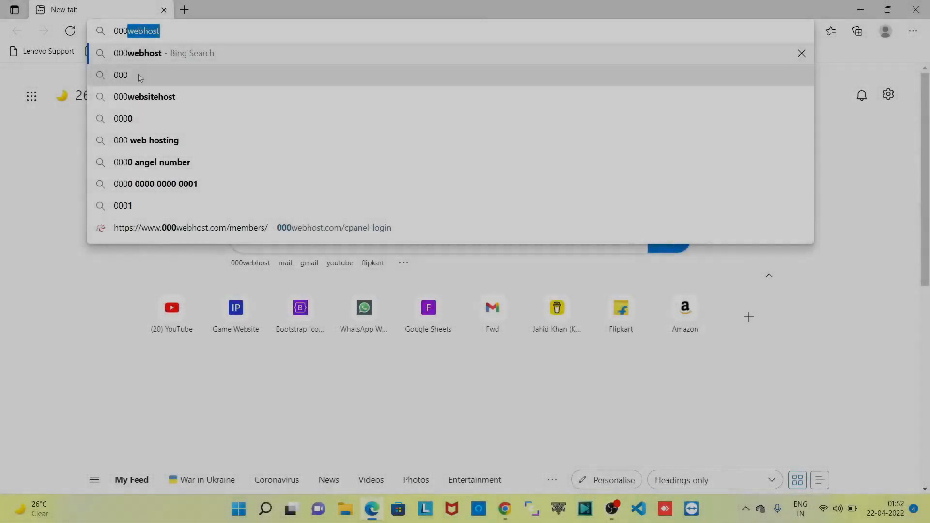
{"action": "left_click", "coordinate": [184, 55]}
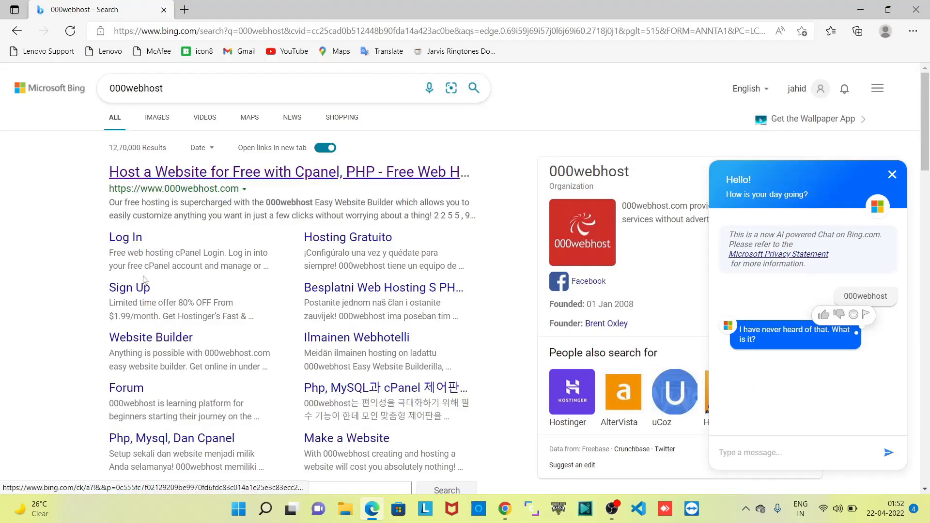
{"action": "left_click", "coordinate": [144, 176]}
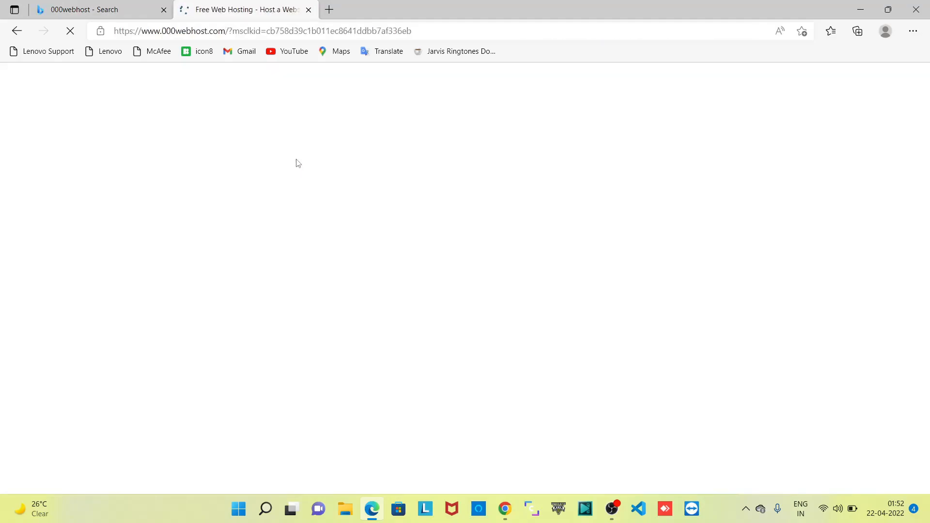
- Examine the hosting plan comparison, focusing on the name and monthly price of the Free Web Hosting plan
{"action": "scroll", "coordinate": [441, 265], "scroll_direction": "down", "scroll_amount": 10}
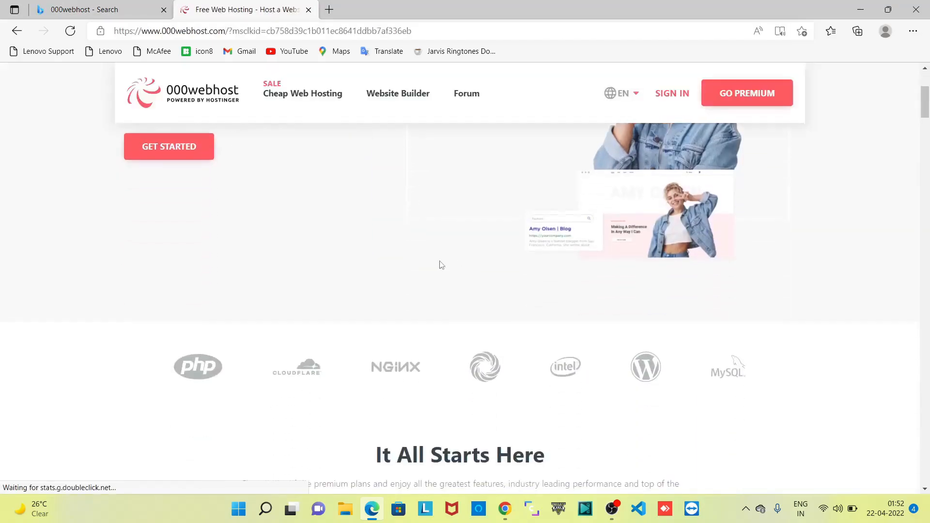
{"action": "scroll", "coordinate": [218, 243], "scroll_direction": "down", "scroll_amount": 4}
{"action": "scroll", "coordinate": [184, 233], "scroll_direction": "up", "scroll_amount": 3}
{"action": "left_click_drag", "start_coordinate": [131, 241], "coordinate": [216, 231]}
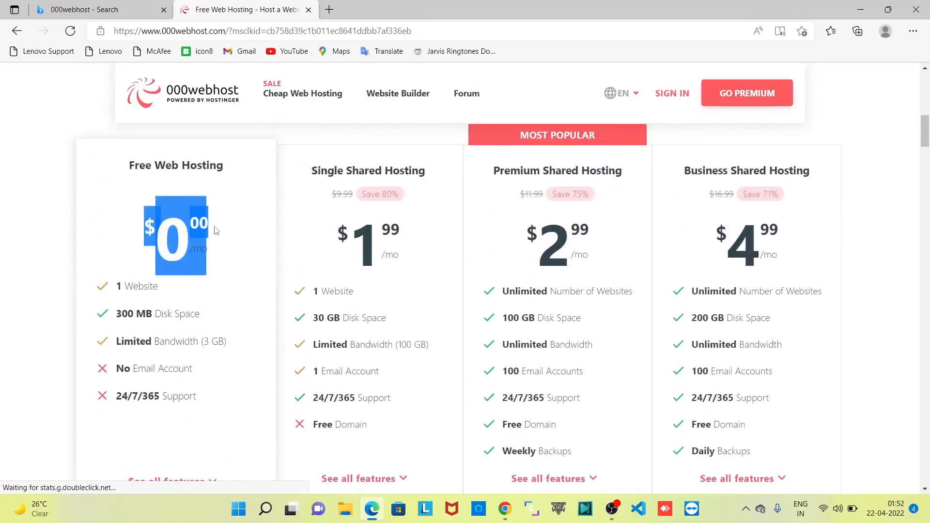
{"action": "left_click_drag", "start_coordinate": [117, 170], "coordinate": [225, 170]}
{"action": "left_click", "coordinate": [233, 240]}
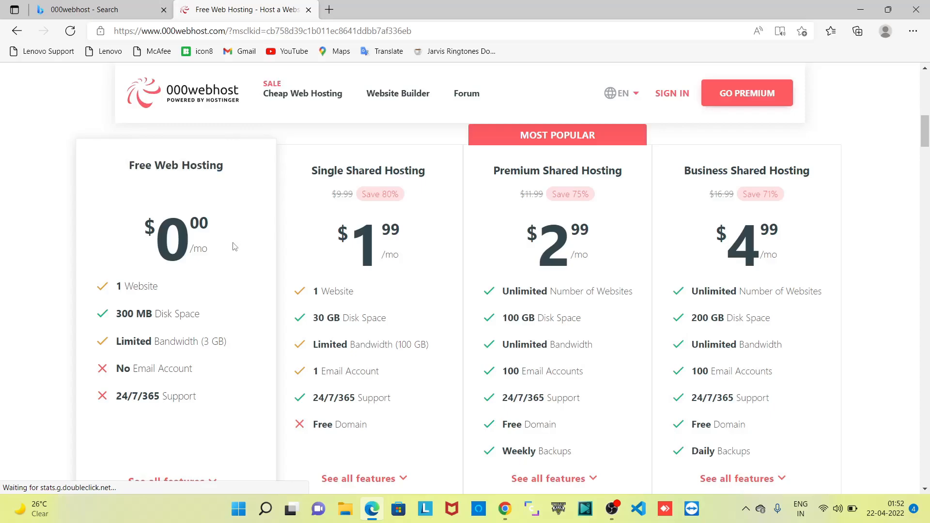
- Expand the plan features and review what Free Web Hosting includes, such as websites, disk space, bandwidth, email and MySQL databases
{"action": "scroll", "coordinate": [217, 291], "scroll_direction": "down", "scroll_amount": 5}
{"action": "left_click", "coordinate": [198, 223]}
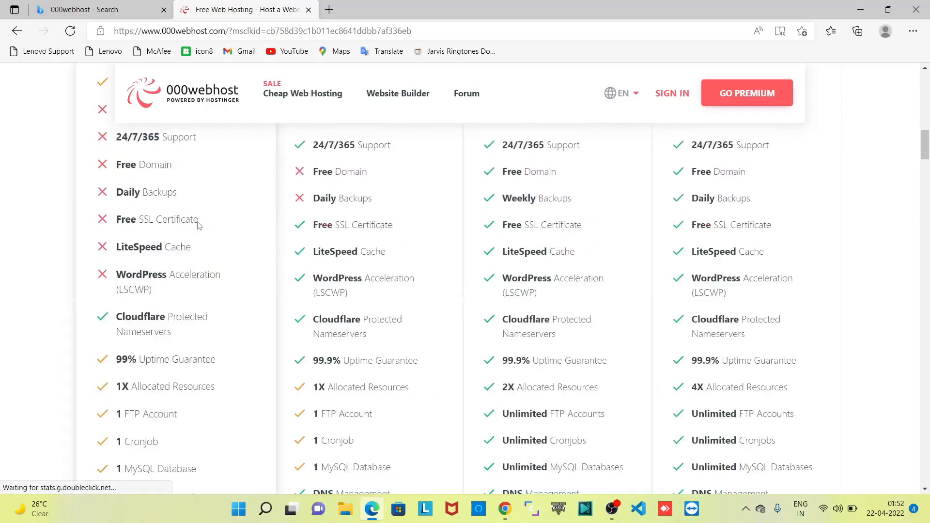
{"action": "scroll", "coordinate": [235, 266], "scroll_direction": "up", "scroll_amount": 5}
{"action": "left_click_drag", "start_coordinate": [117, 288], "coordinate": [162, 291]}
{"action": "left_click_drag", "start_coordinate": [128, 315], "coordinate": [196, 312]}
{"action": "scroll", "coordinate": [208, 300], "scroll_direction": "down", "scroll_amount": 1}
{"action": "left_click_drag", "start_coordinate": [138, 303], "coordinate": [199, 287]}
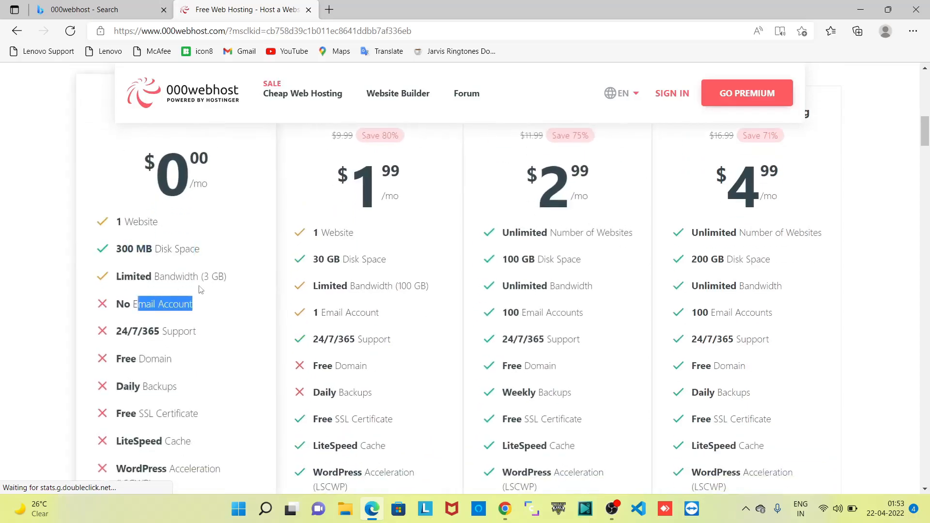
{"action": "left_click_drag", "start_coordinate": [117, 276], "coordinate": [225, 275]}
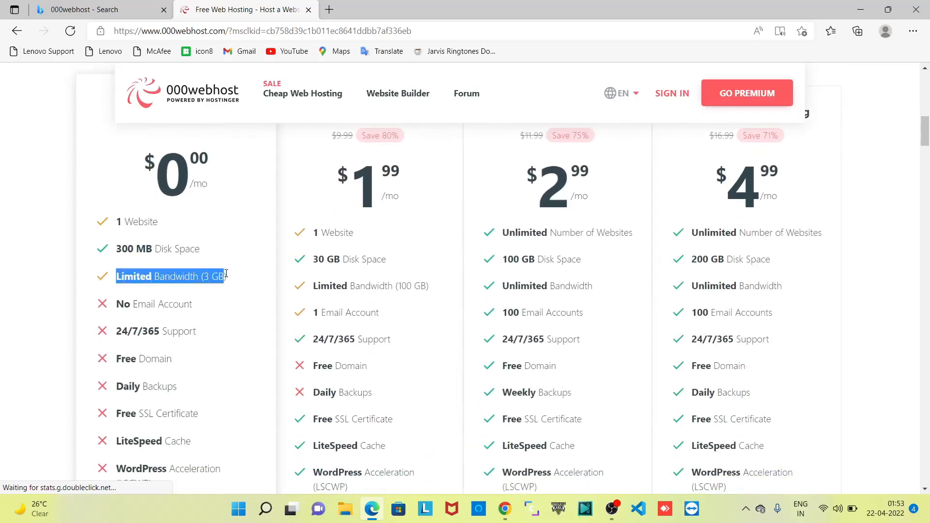
{"action": "scroll", "coordinate": [222, 291], "scroll_direction": "down", "scroll_amount": 8}
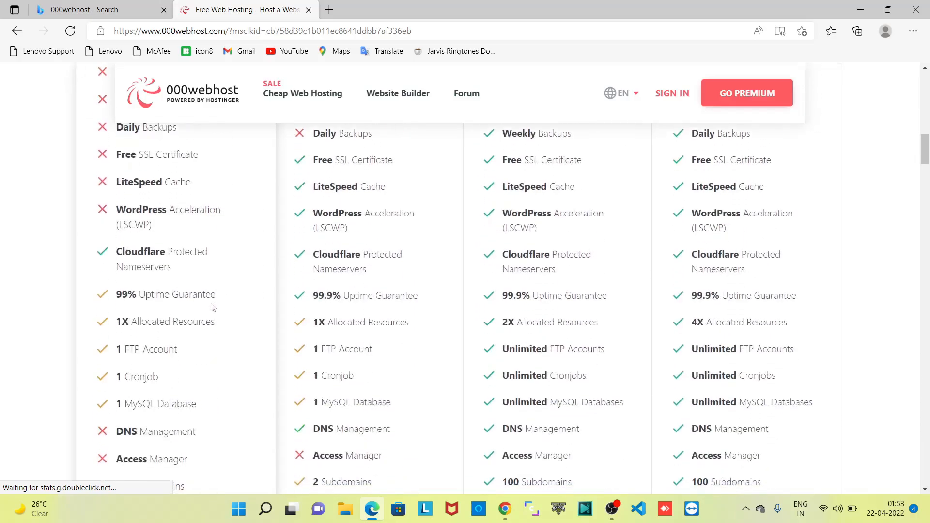
{"action": "left_click_drag", "start_coordinate": [146, 164], "coordinate": [205, 164]}
{"action": "left_click_drag", "start_coordinate": [134, 219], "coordinate": [170, 220]}
{"action": "left_click_drag", "start_coordinate": [129, 246], "coordinate": [182, 273]}
{"action": "scroll", "coordinate": [206, 331], "scroll_direction": "down", "scroll_amount": 8}
{"action": "scroll", "coordinate": [207, 333], "scroll_direction": "up", "scroll_amount": 10}
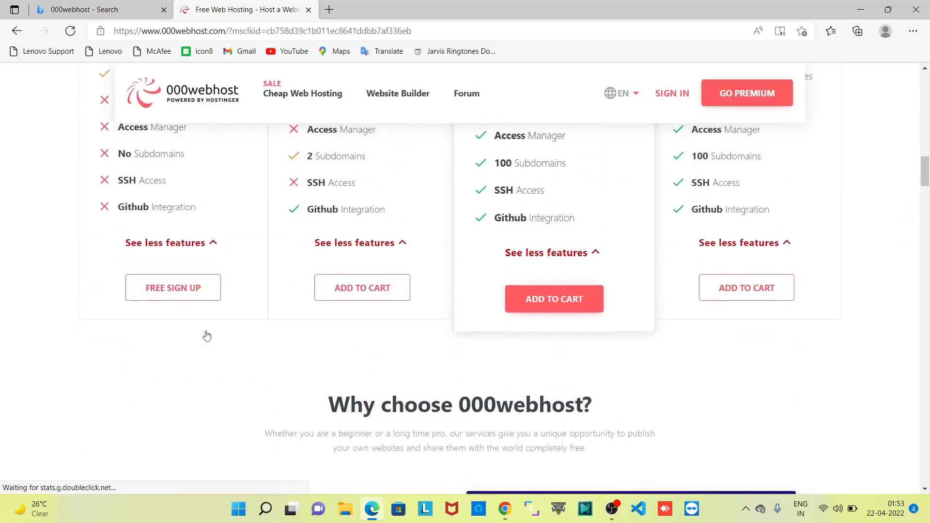
- Start the free plan sign-up and log in with a Google account
{"action": "scroll", "coordinate": [207, 335], "scroll_direction": "down", "scroll_amount": 5}
{"action": "left_click", "coordinate": [172, 305]}
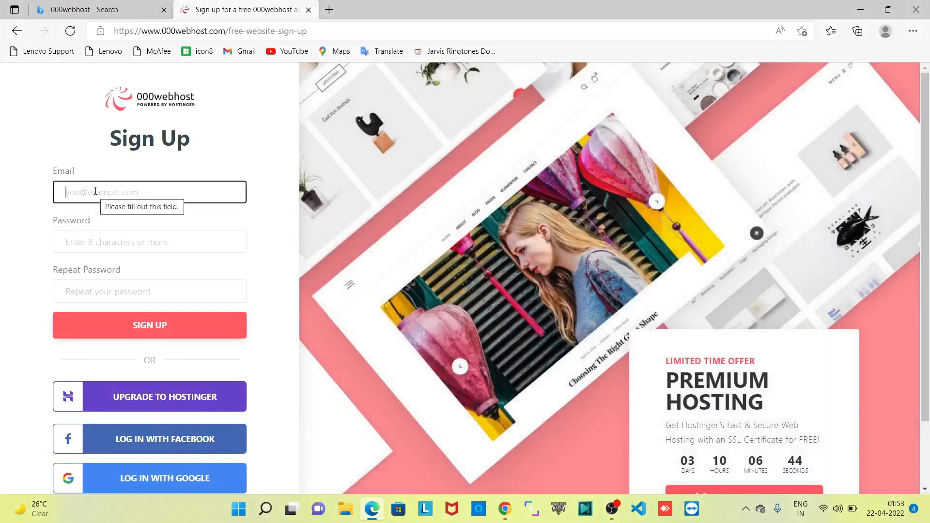
{"action": "scroll", "coordinate": [371, 354], "scroll_direction": "down", "scroll_amount": 2}
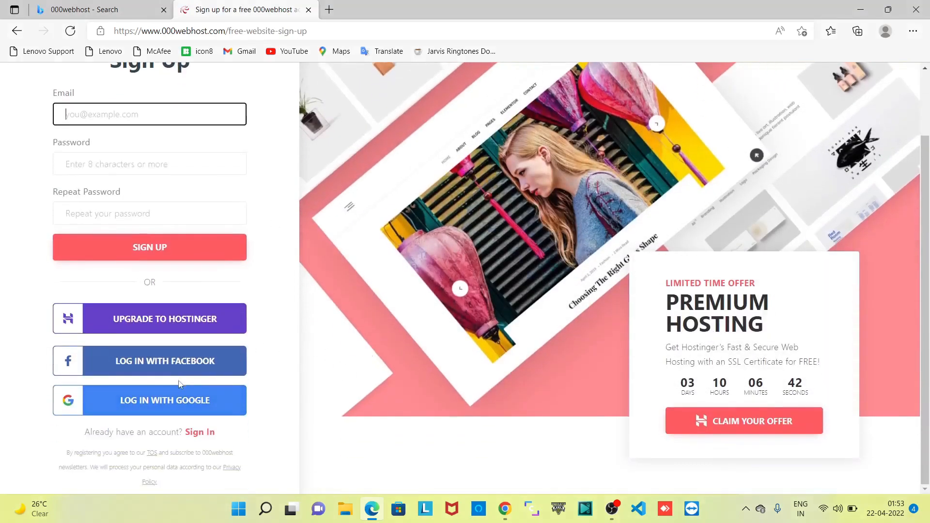
{"action": "left_click", "coordinate": [159, 404]}
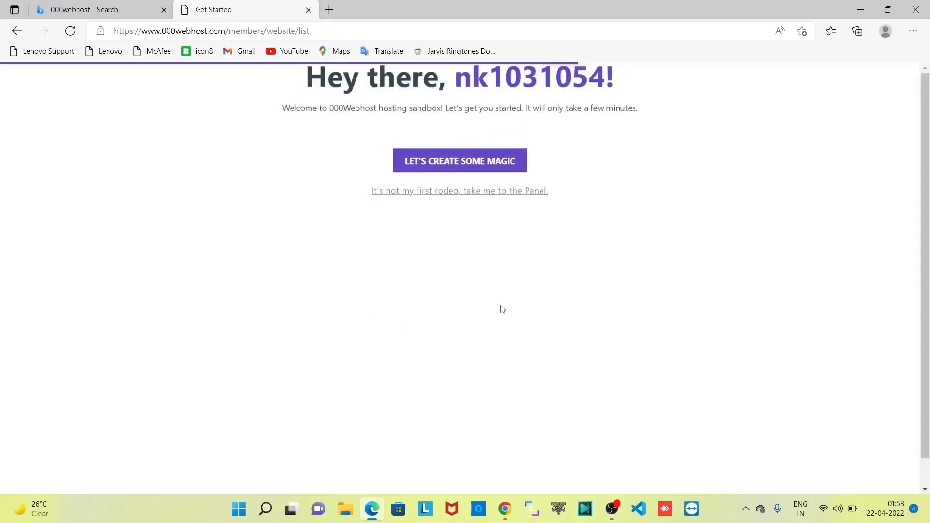
- Start the guided website setup from the welcome page and choose Other as the purpose
{"action": "left_click_drag", "start_coordinate": [273, 378], "coordinate": [634, 378]}
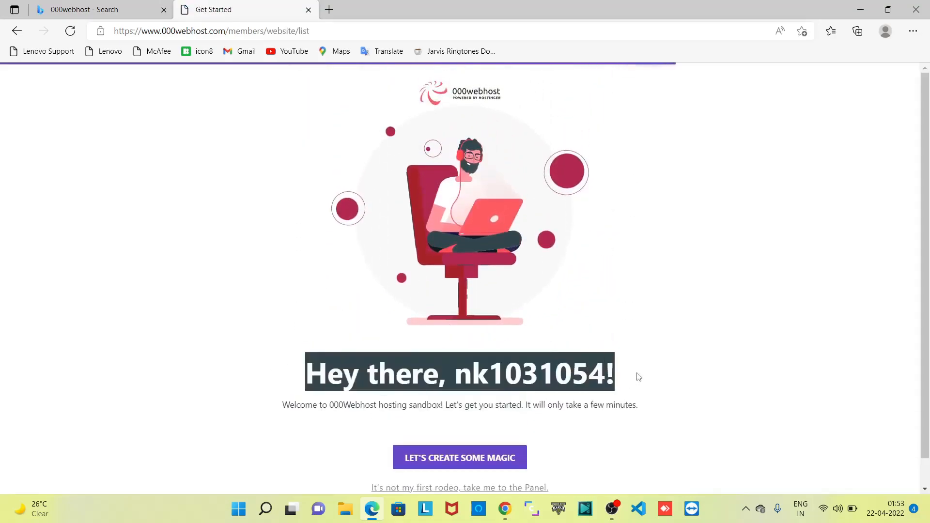
{"action": "scroll", "coordinate": [656, 365], "scroll_direction": "down", "scroll_amount": 1}
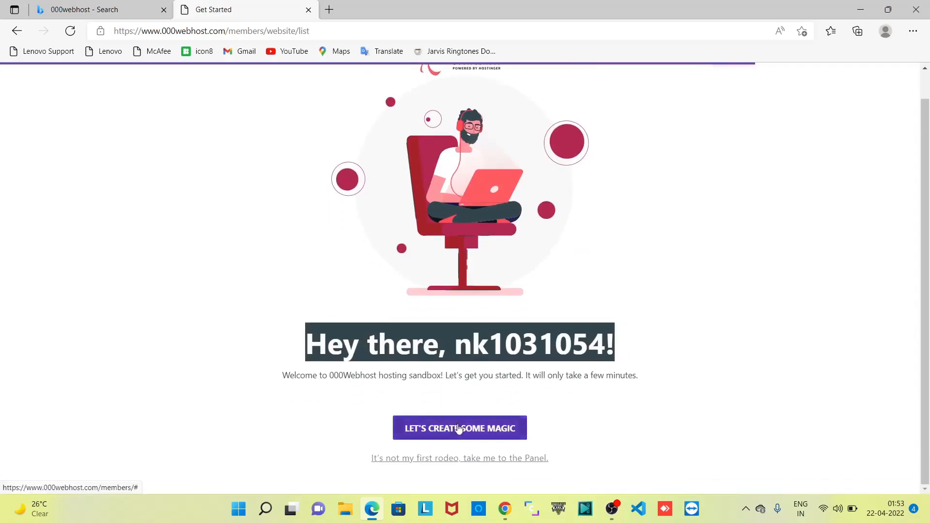
{"action": "left_click", "coordinate": [460, 428]}
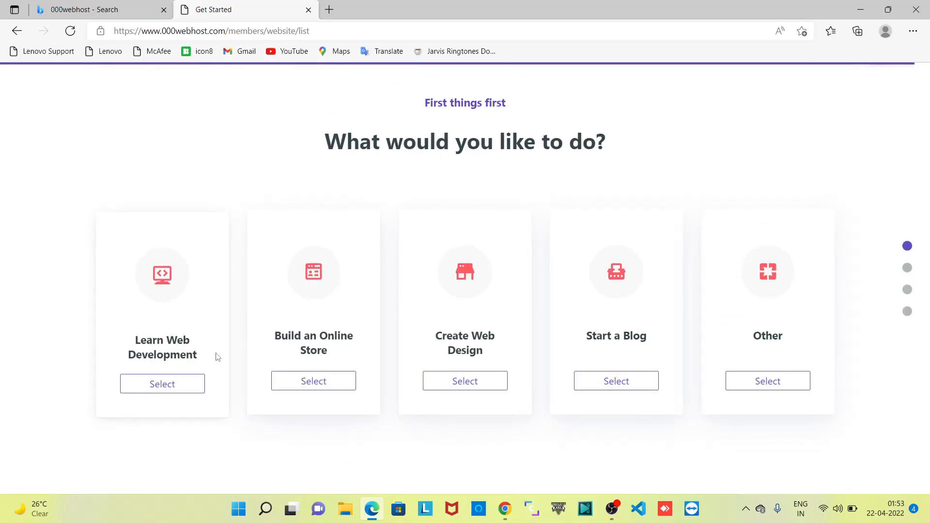
{"action": "left_click", "coordinate": [763, 386]}
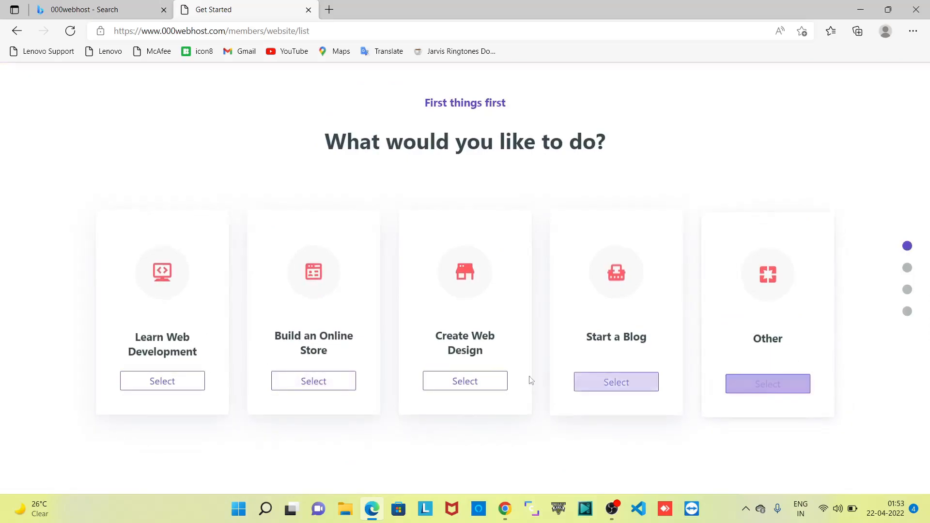
{"action": "left_click", "coordinate": [764, 387]}
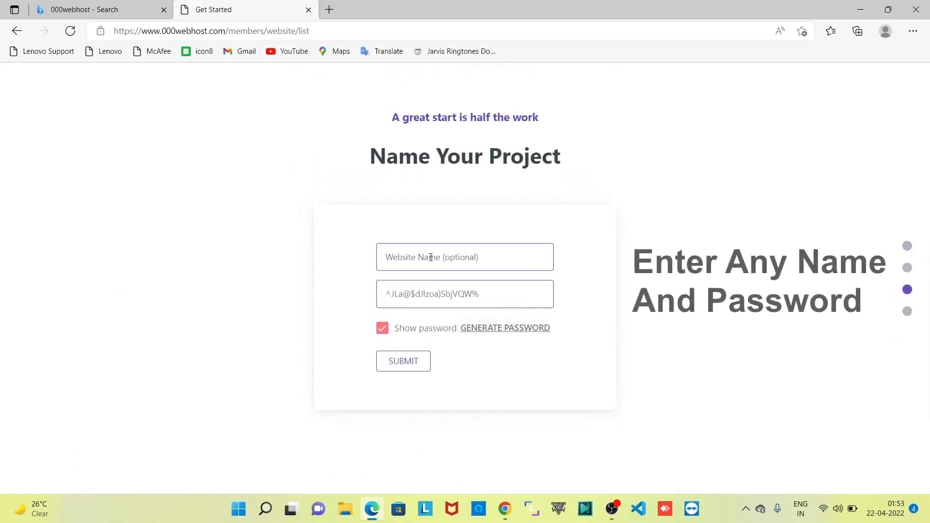
- Enter Netflixclone as the website name, fill in the website password, and submit the project
{"action": "left_click", "coordinate": [426, 257]}
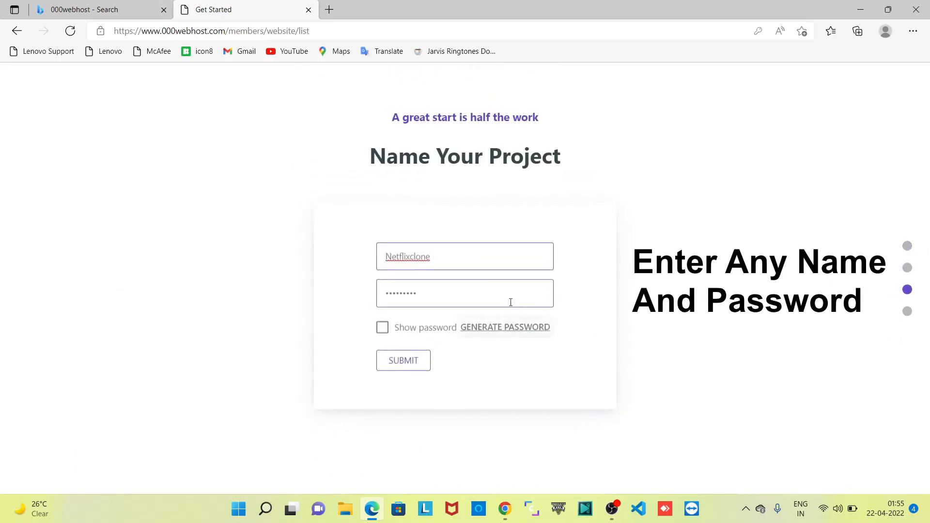
{"action": "left_click", "coordinate": [414, 366]}
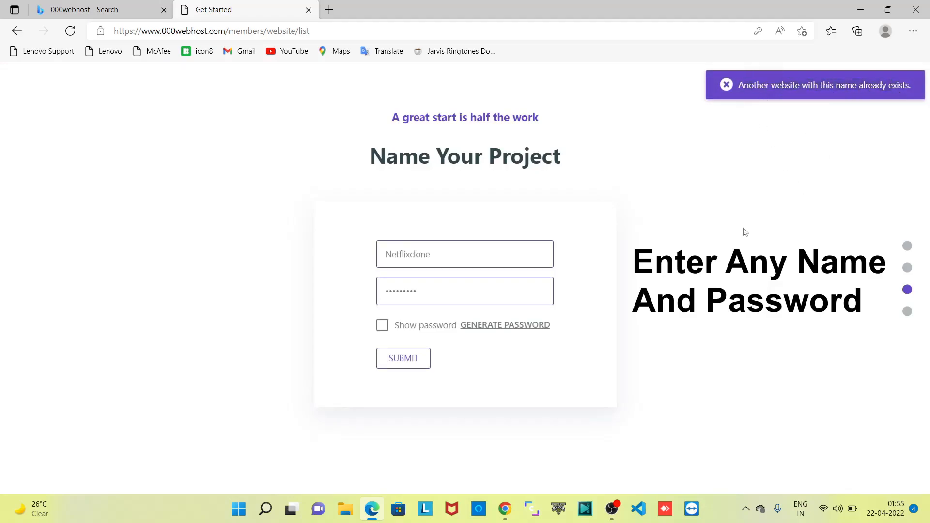
- Change the website name to Netflixclone12, resubmit the project, and decline saving the password in the browser
{"action": "left_click", "coordinate": [481, 256]}
{"action": "type", "text": "12"}
{"action": "left_click", "coordinate": [408, 366]}
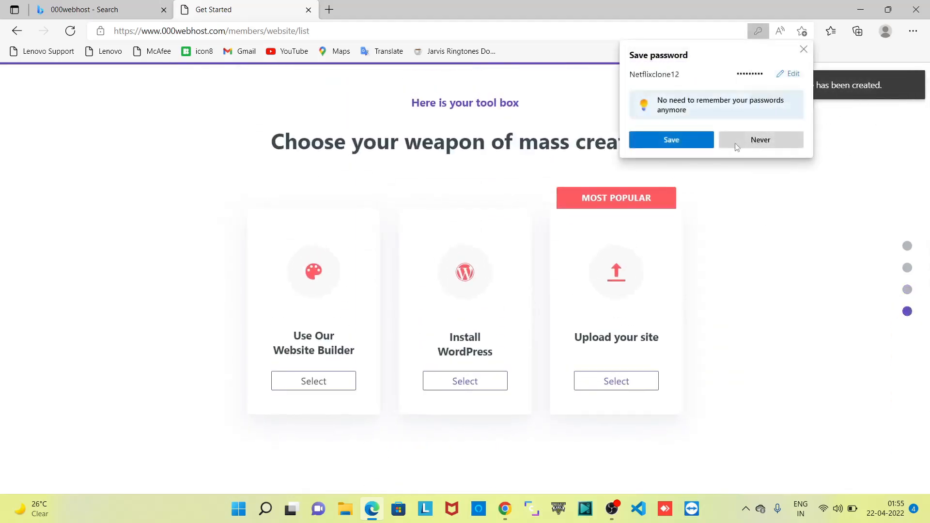
{"action": "left_click", "coordinate": [758, 141]}
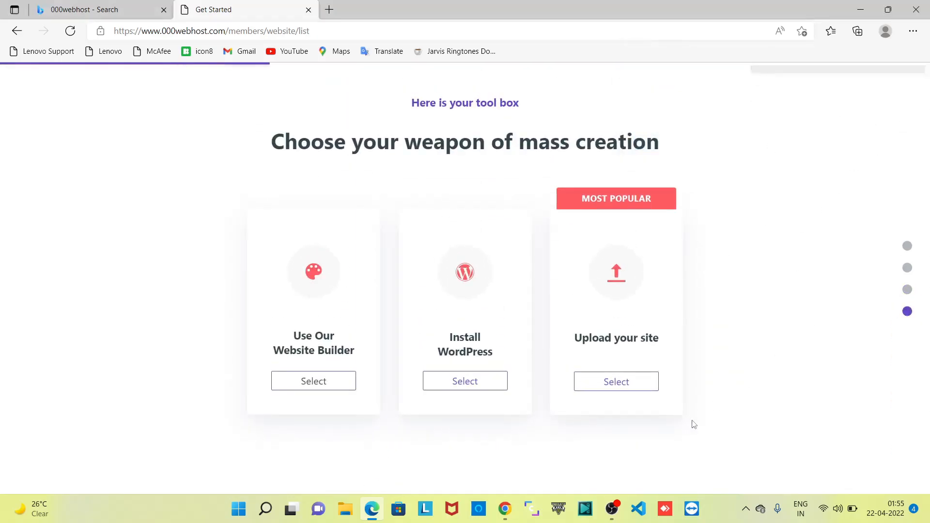
- Choose to upload your own site and open the public_html folder in the file manager
{"action": "left_click", "coordinate": [617, 382]}
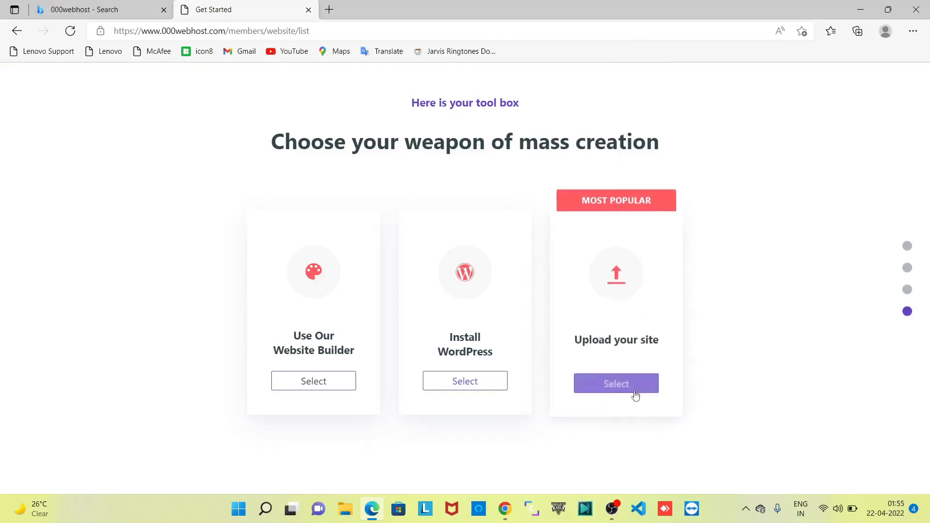
{"action": "left_click", "coordinate": [618, 386]}
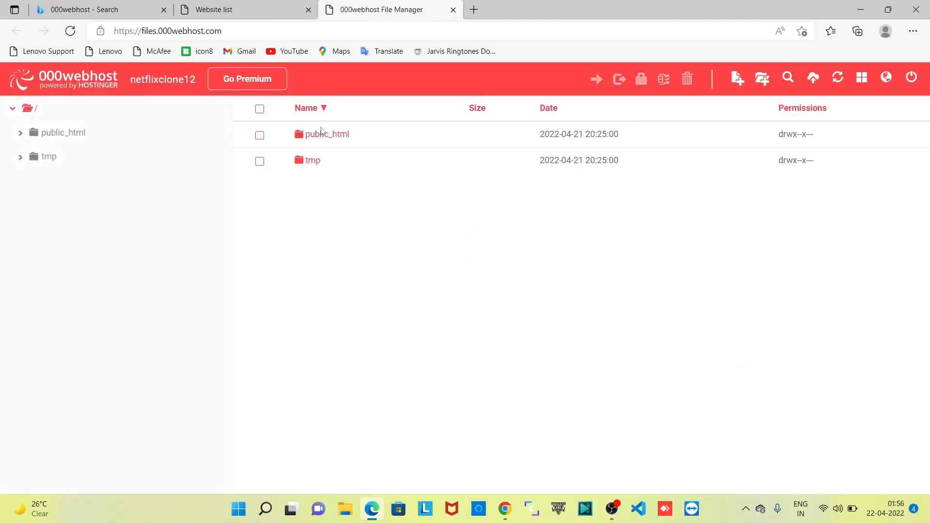
{"action": "left_click", "coordinate": [327, 134]}
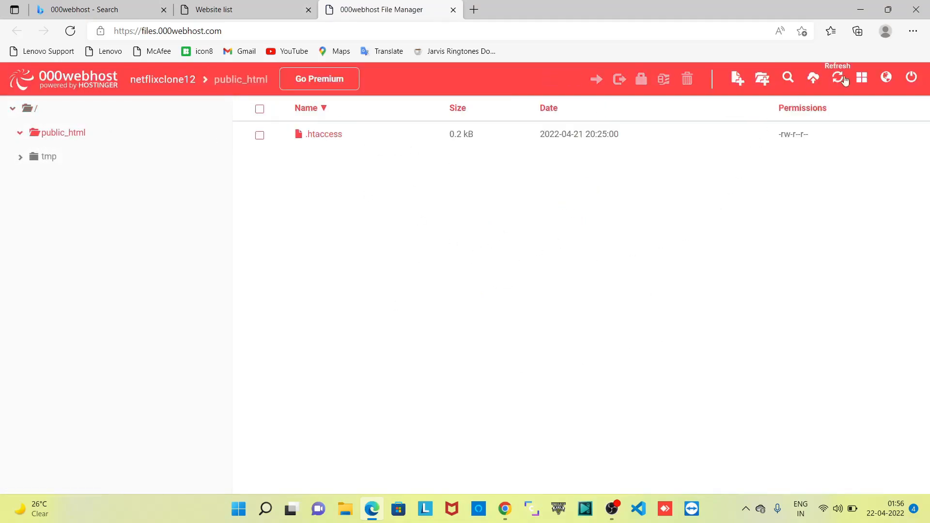
- Upload app.js, index.html, Rampage Full Movie.zip, style.css and the_gazi_attack.html from the desktop's Movies Website folder to public_html
{"action": "left_click", "coordinate": [814, 80]}
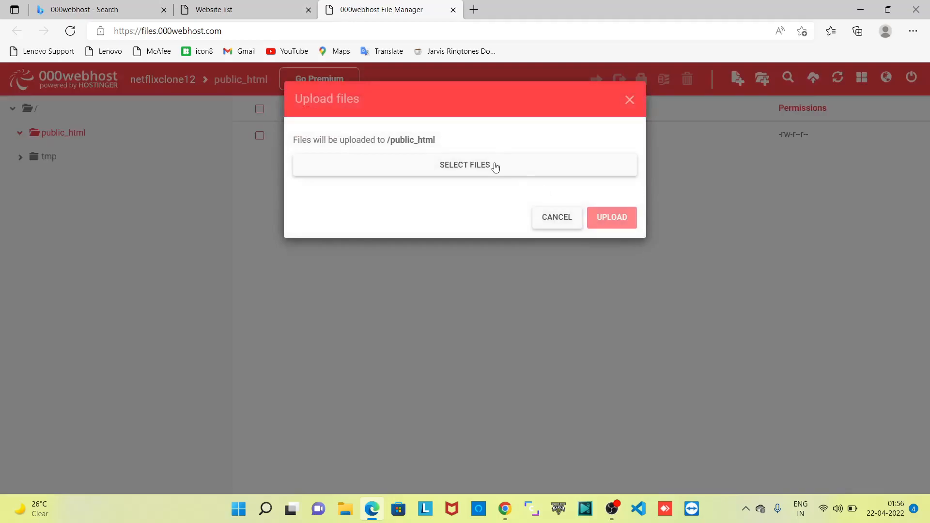
{"action": "left_click", "coordinate": [495, 166]}
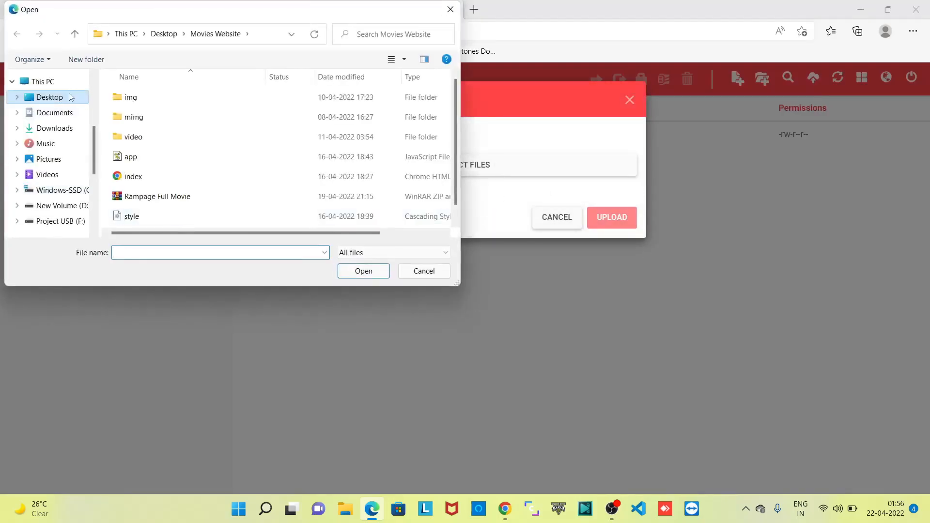
{"action": "left_click", "coordinate": [68, 98]}
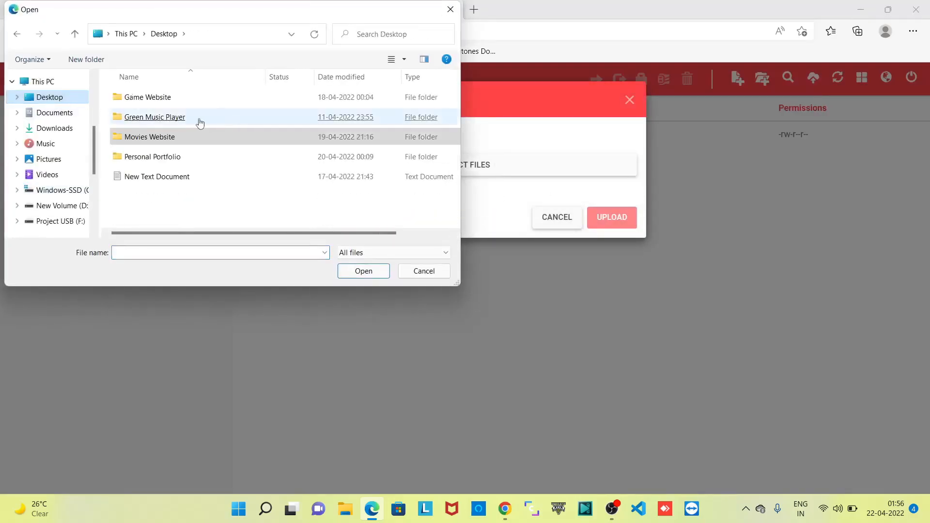
{"action": "double_click", "coordinate": [160, 139]}
{"action": "scroll", "coordinate": [208, 167], "scroll_direction": "down", "scroll_amount": 1}
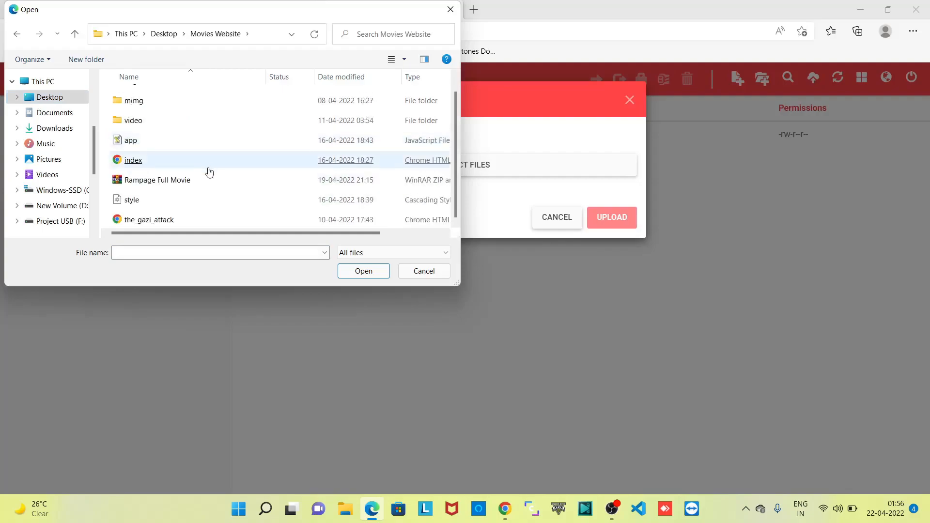
{"action": "left_click_drag", "start_coordinate": [105, 137], "coordinate": [187, 236]}
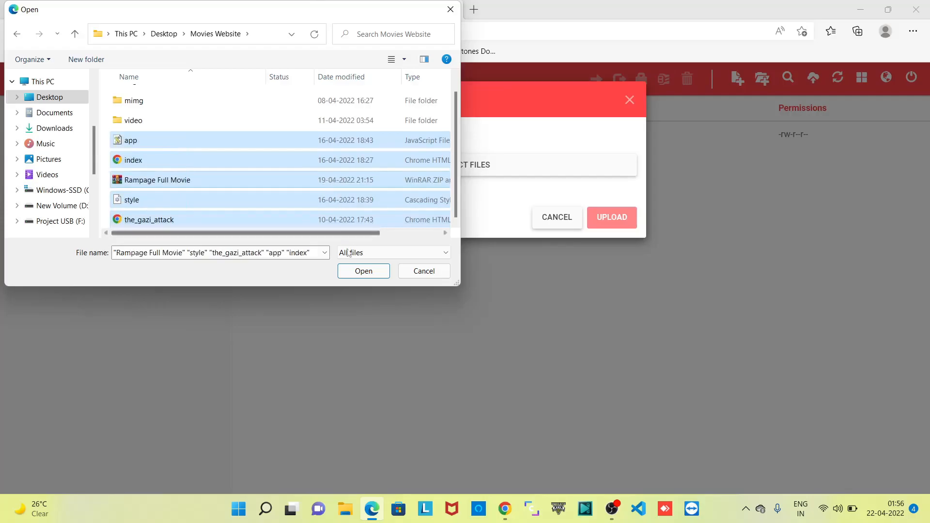
{"action": "left_click", "coordinate": [364, 271]}
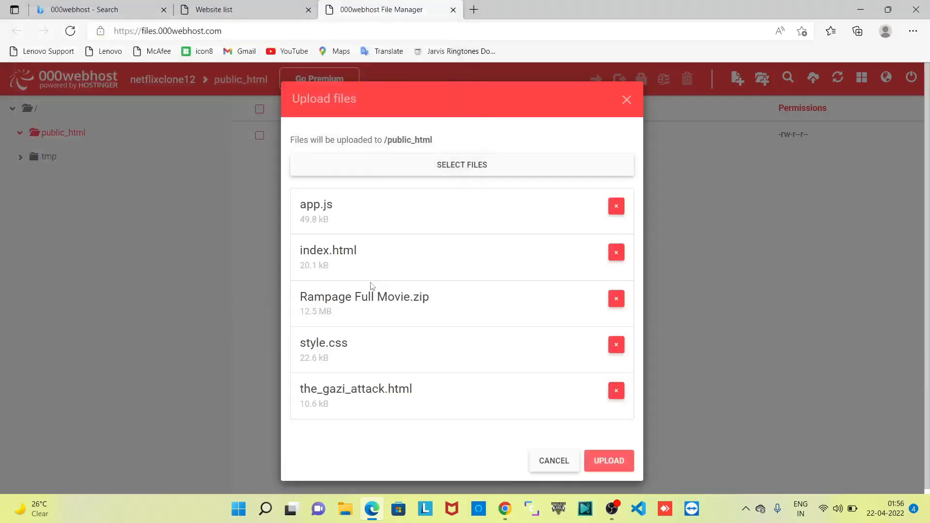
{"action": "left_click", "coordinate": [609, 459]}
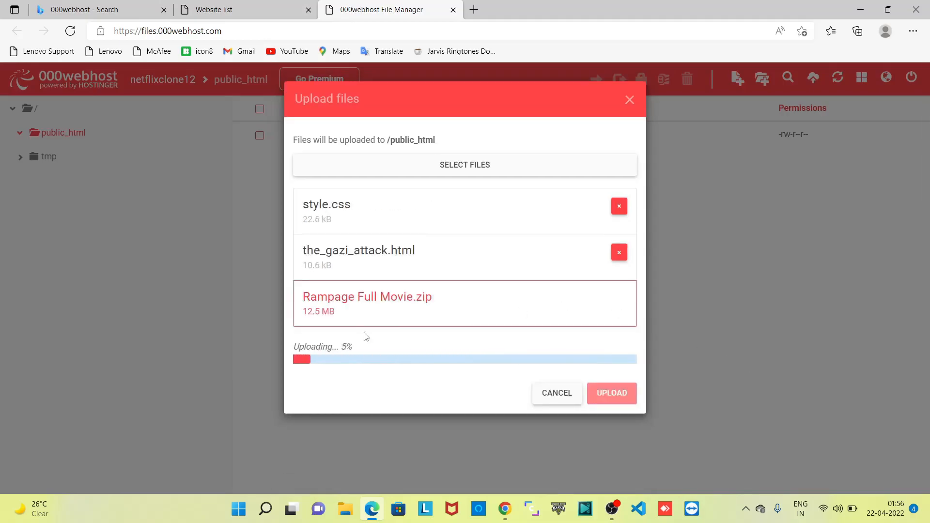
- Close the upload dialog to view public_html, and reopen it to check the upload progress
{"action": "left_click", "coordinate": [576, 401]}
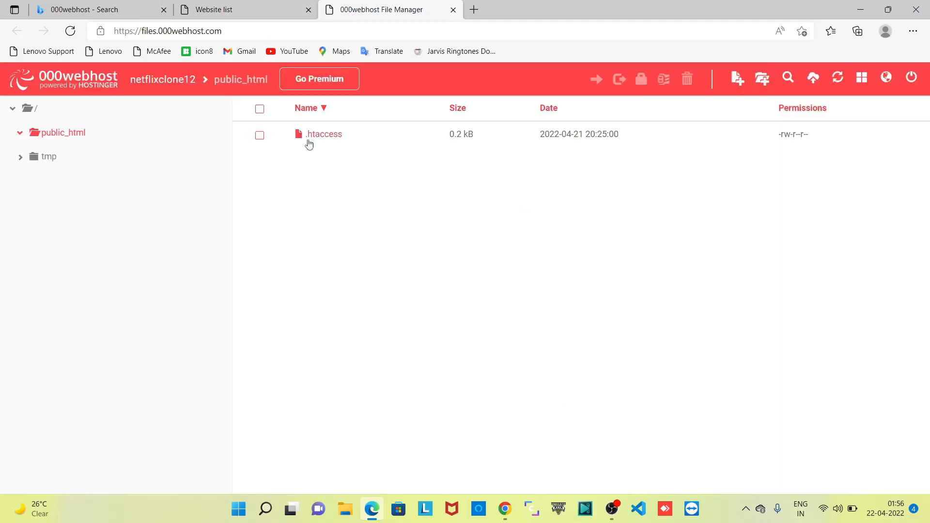
{"action": "left_click", "coordinate": [816, 85]}
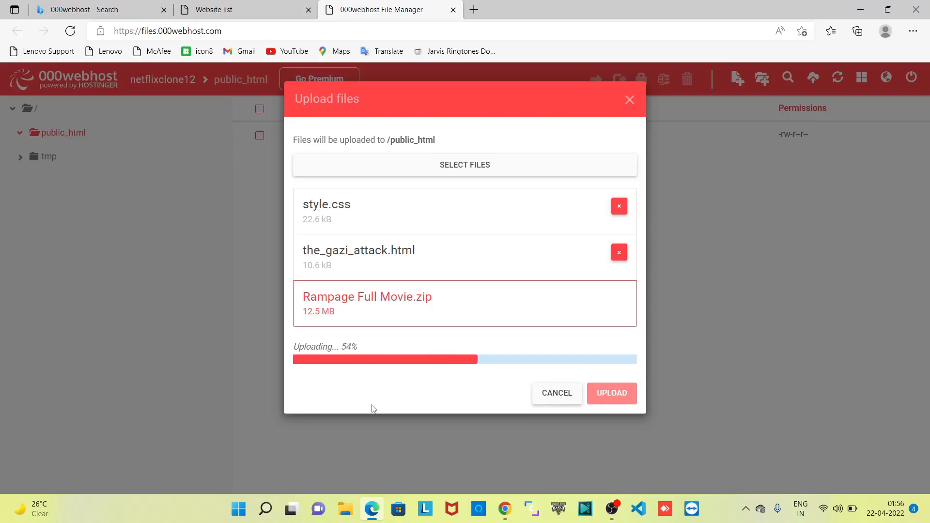
- Check the running upload, and once it completes delete Rampage Full Movie.zip and .htaccess from public_html
{"action": "left_click", "coordinate": [214, 328]}
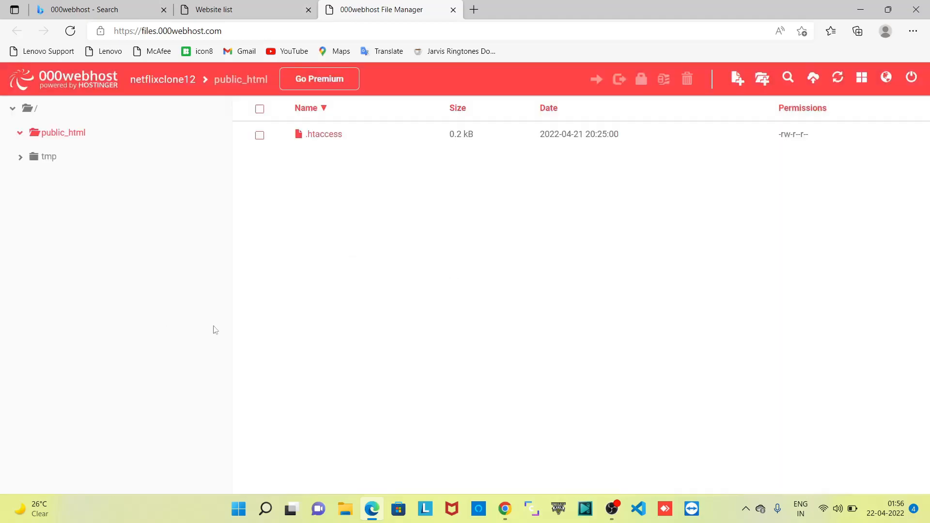
{"action": "left_click", "coordinate": [823, 83]}
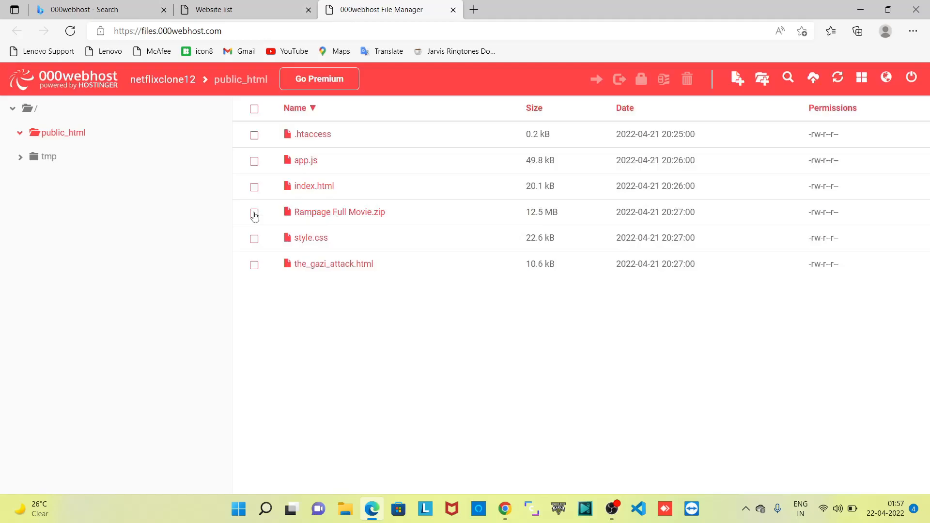
{"action": "left_click", "coordinate": [254, 213]}
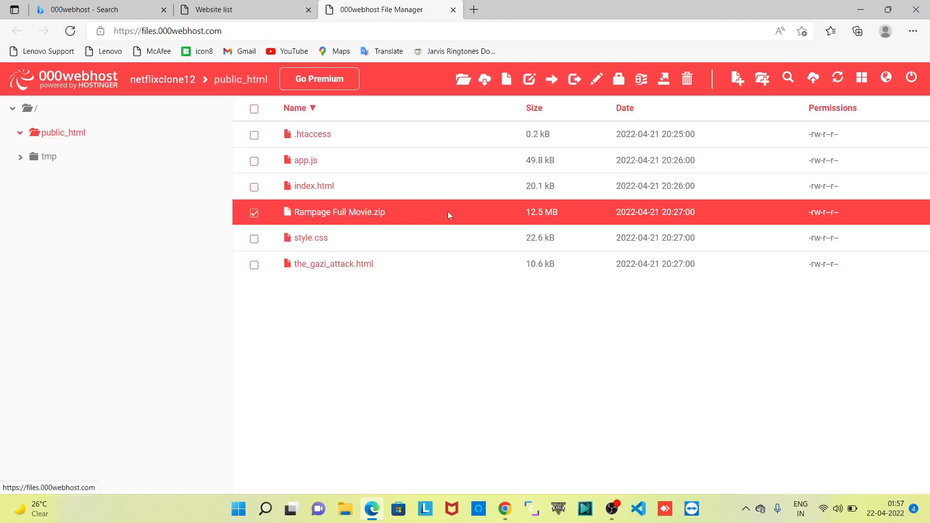
{"action": "left_click", "coordinate": [688, 79]}
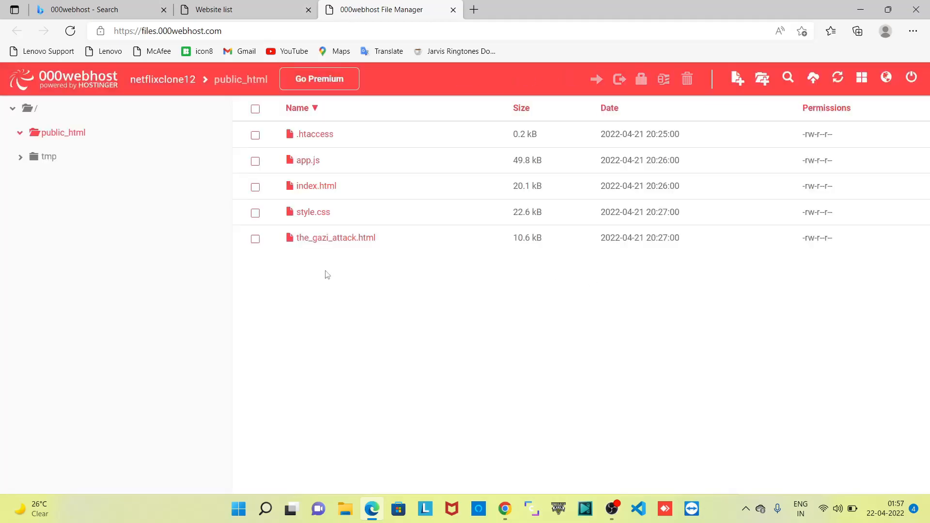
{"action": "left_click", "coordinate": [254, 136]}
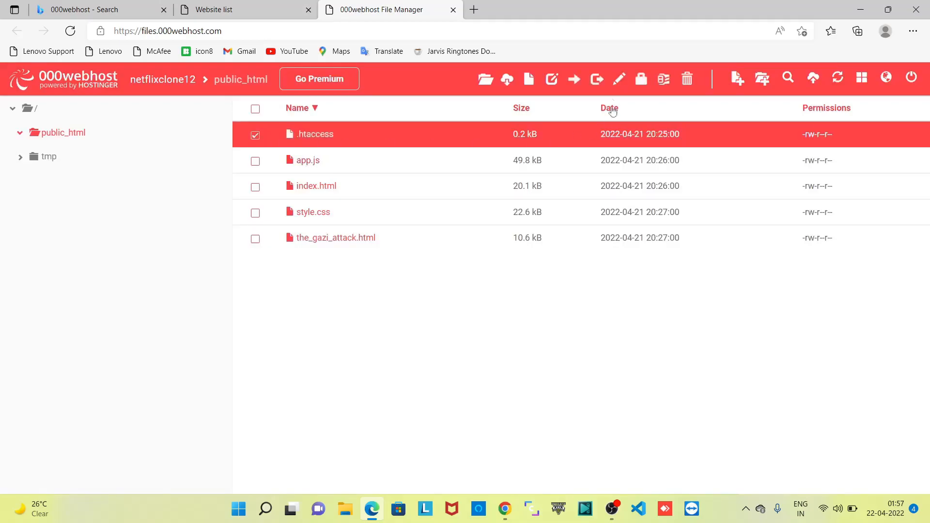
{"action": "left_click", "coordinate": [687, 79]}
{"action": "left_click", "coordinate": [605, 170]}
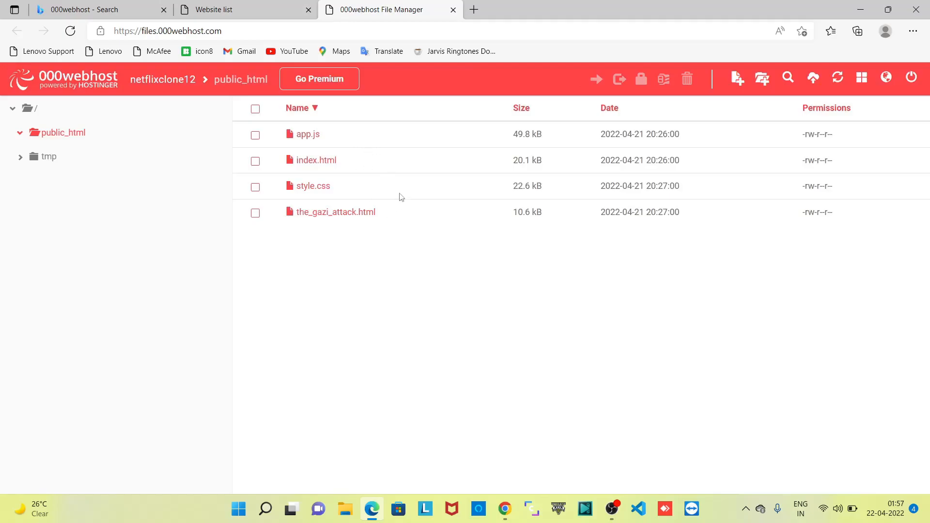
- Check the subfolder names in the desktop's Movies Website folder, and create a matching img folder in public_html
{"action": "left_click", "coordinate": [345, 509]}
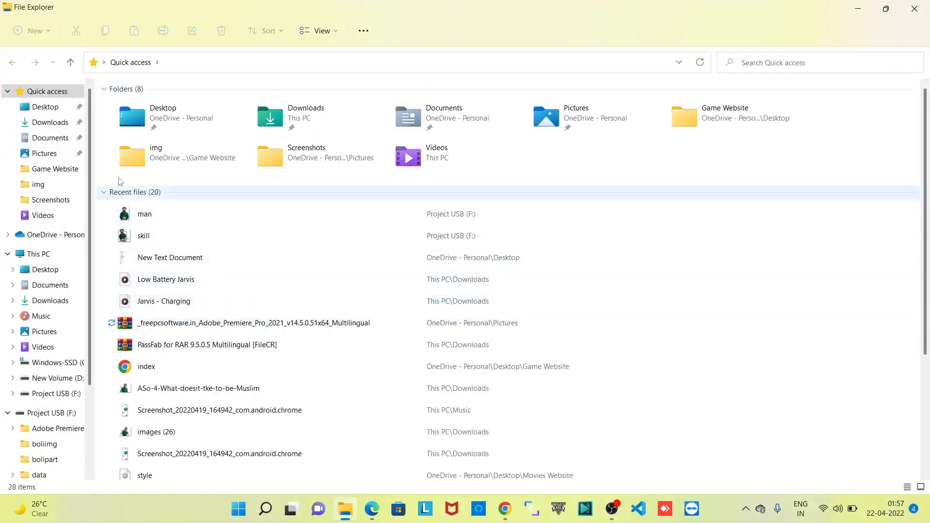
{"action": "left_click", "coordinate": [45, 107]}
{"action": "double_click", "coordinate": [144, 146]}
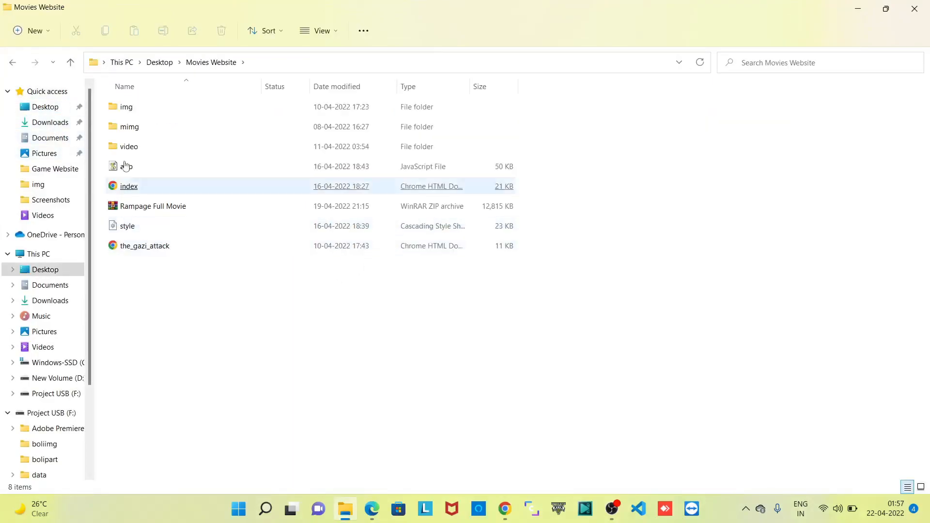
{"action": "left_click", "coordinate": [125, 108]}
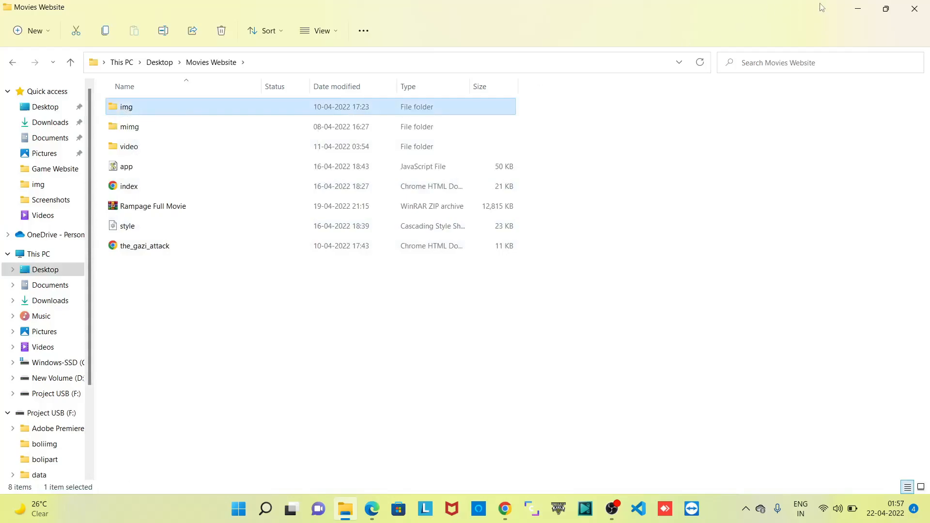
{"action": "left_click", "coordinate": [865, 9]}
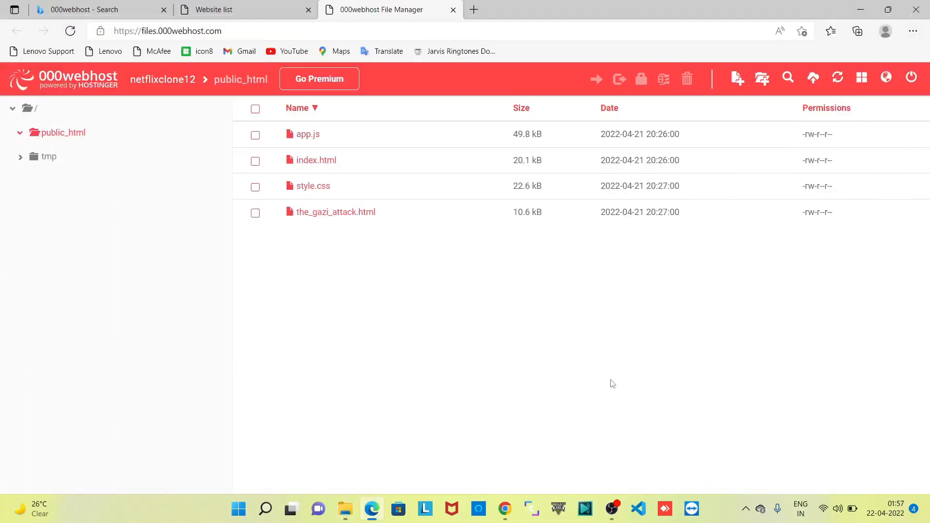
{"action": "left_click", "coordinate": [762, 77]}
{"action": "type", "text": "img"}
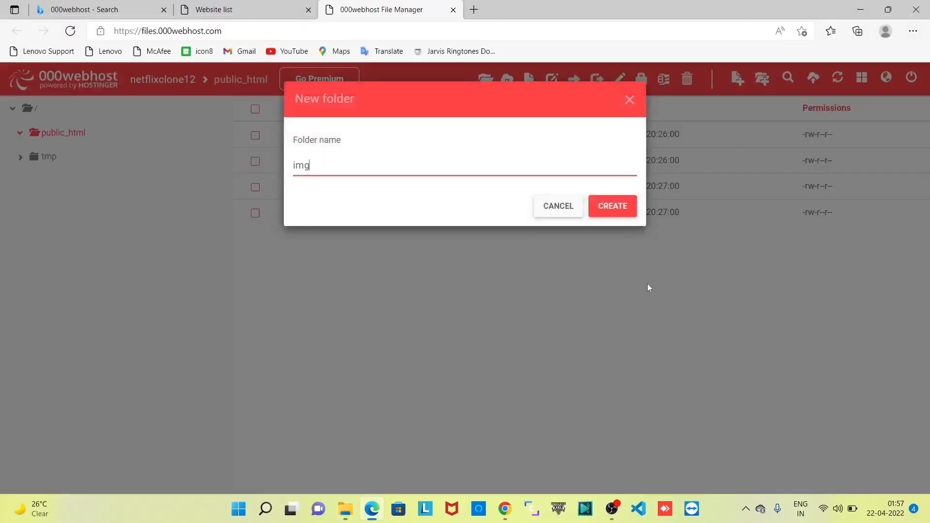
{"action": "left_click", "coordinate": [611, 206]}
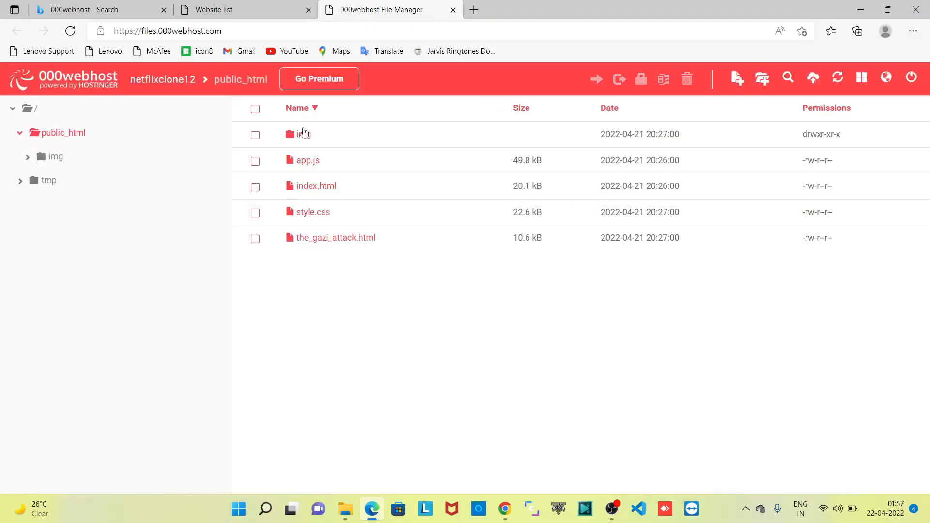
- Upload all files from the local Movies Website img folder into public_html/img
{"action": "left_click", "coordinate": [303, 135]}
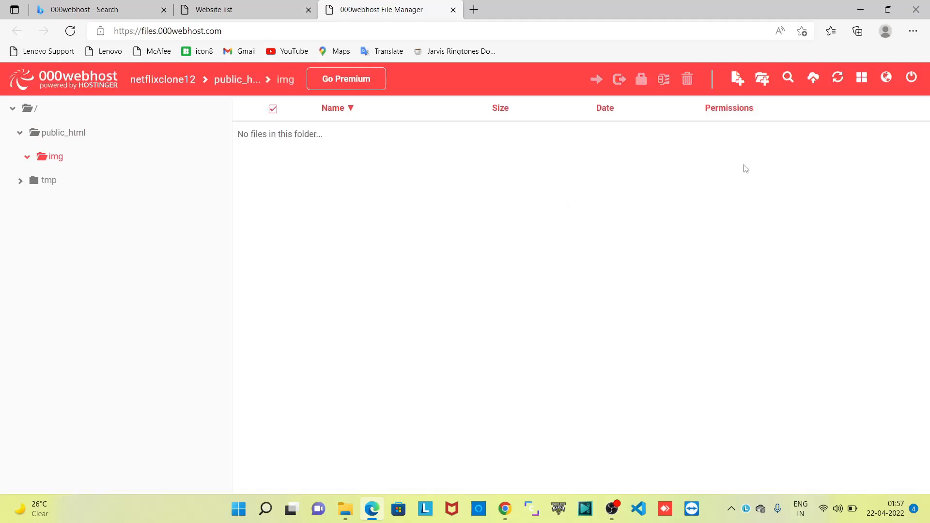
{"action": "left_click", "coordinate": [814, 78]}
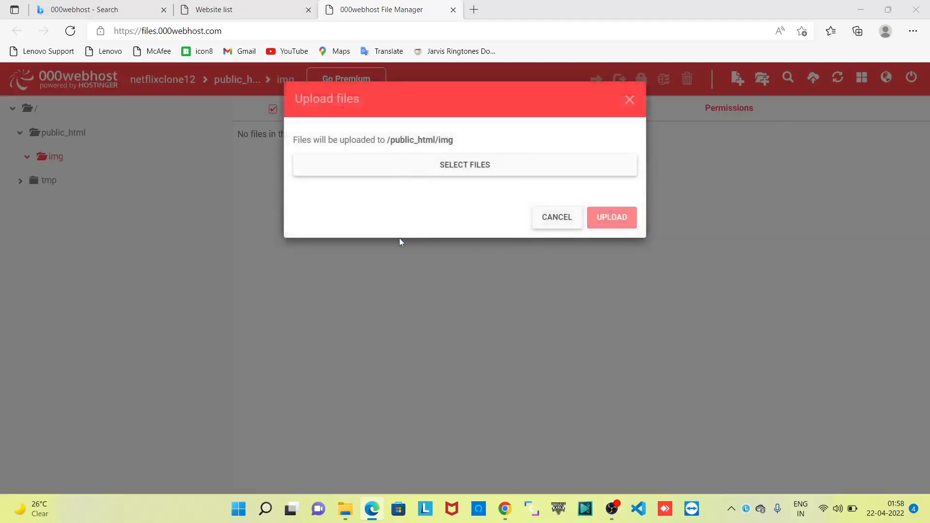
{"action": "left_click", "coordinate": [398, 165]}
{"action": "left_click", "coordinate": [57, 98]}
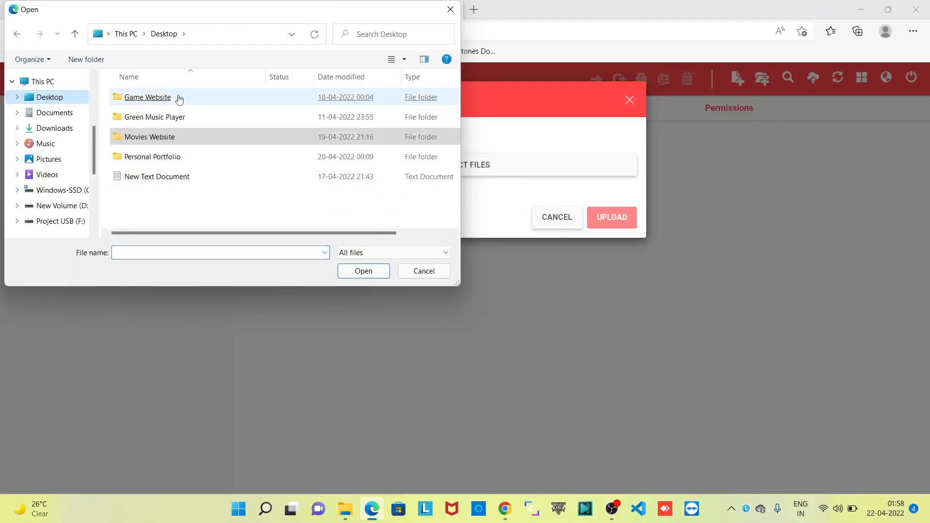
{"action": "double_click", "coordinate": [145, 138]}
{"action": "double_click", "coordinate": [156, 100]}
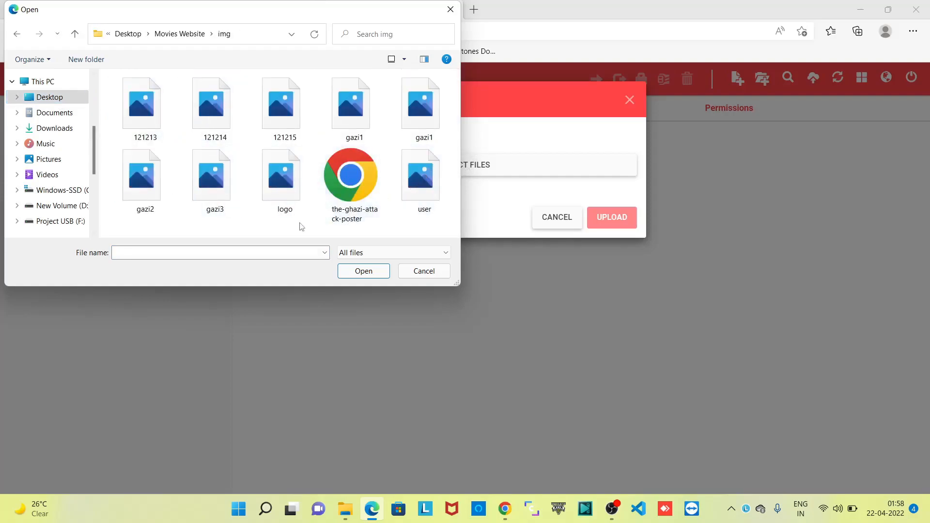
{"action": "left_click", "coordinate": [347, 212]}
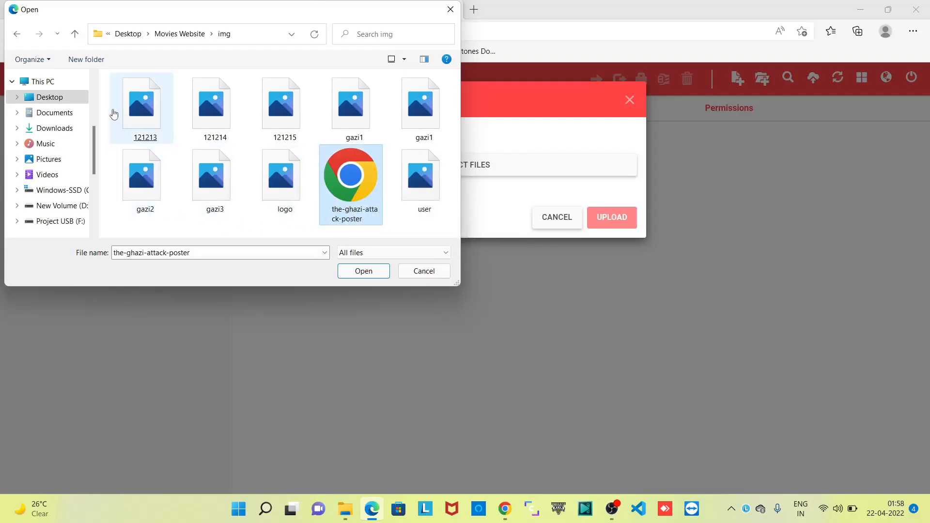
{"action": "left_click_drag", "start_coordinate": [106, 109], "coordinate": [427, 209]}
{"action": "left_click", "coordinate": [363, 271]}
{"action": "scroll", "coordinate": [488, 262], "scroll_direction": "down", "scroll_amount": 3}
{"action": "scroll", "coordinate": [488, 262], "scroll_direction": "down", "scroll_amount": 2}
{"action": "left_click", "coordinate": [625, 454]}
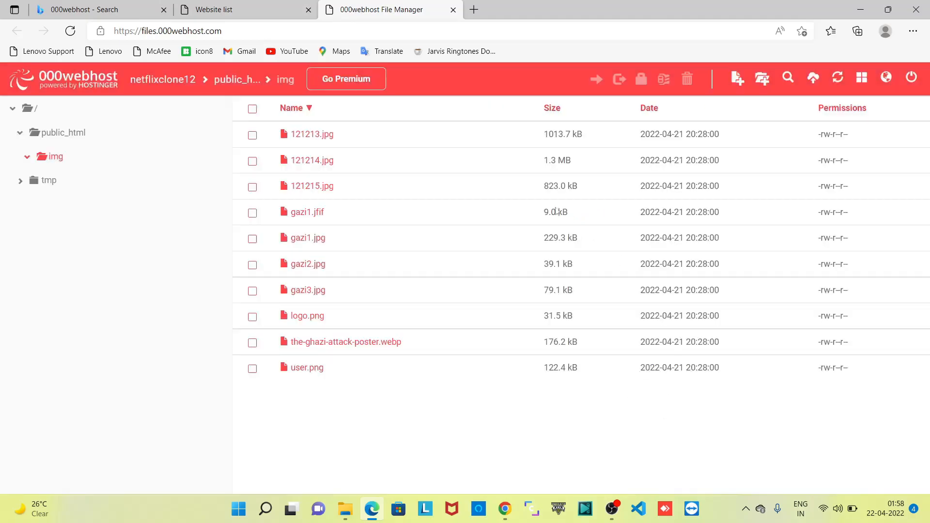
- Return to public_html, check the next local subfolder's name, and create a folder named mimg
{"action": "left_click", "coordinate": [55, 132]}
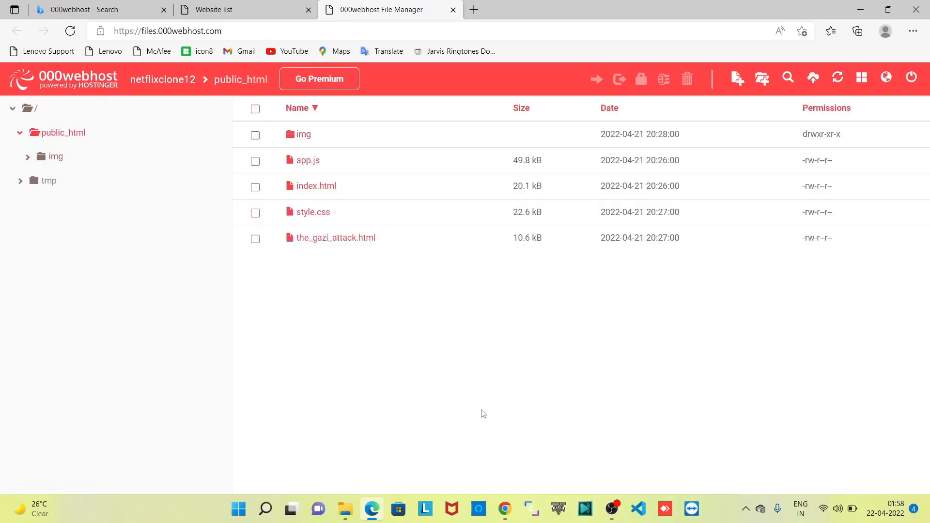
{"action": "left_click", "coordinate": [345, 509]}
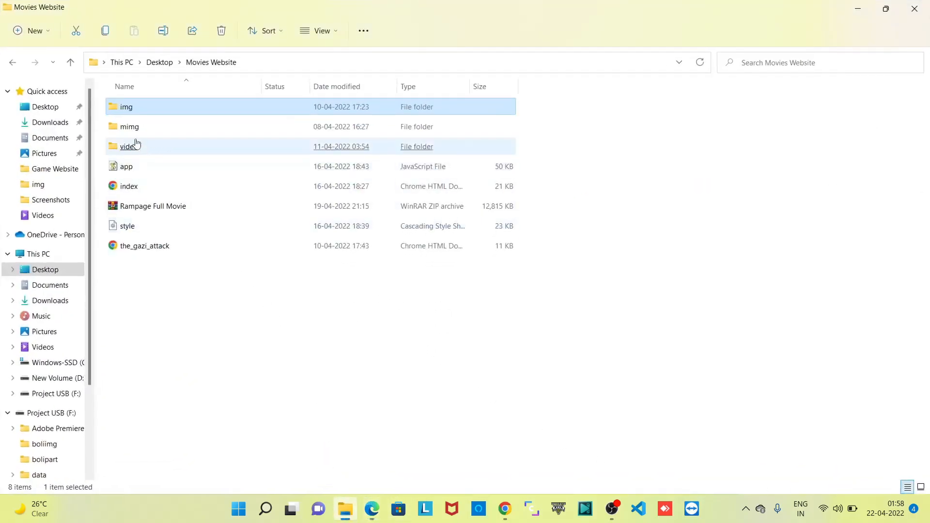
{"action": "left_click", "coordinate": [858, 8]}
{"action": "left_click", "coordinate": [761, 82]}
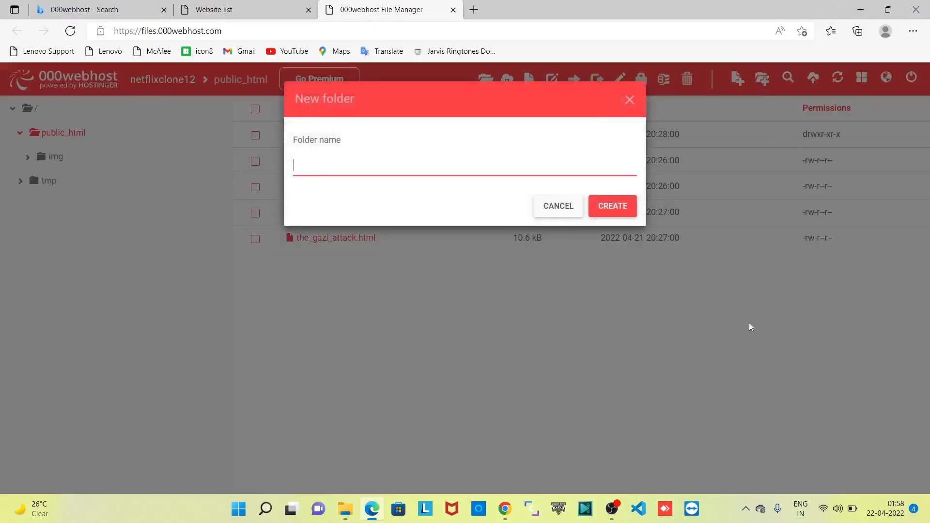
{"action": "type", "text": "mimg"}
{"action": "key", "text": "Return"}
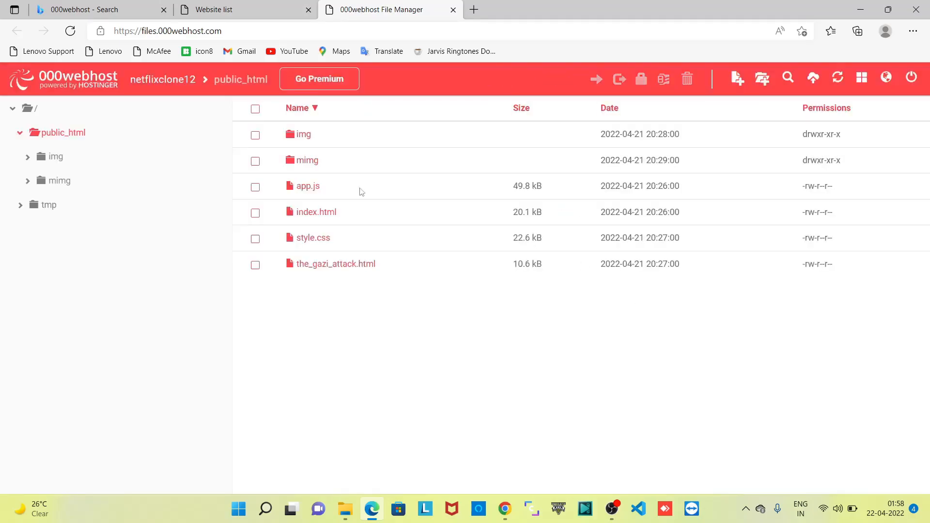
- Open the mimg folder in public_html and start selecting local files to upload into it
{"action": "left_click", "coordinate": [316, 161]}
{"action": "double_click", "coordinate": [317, 162]}
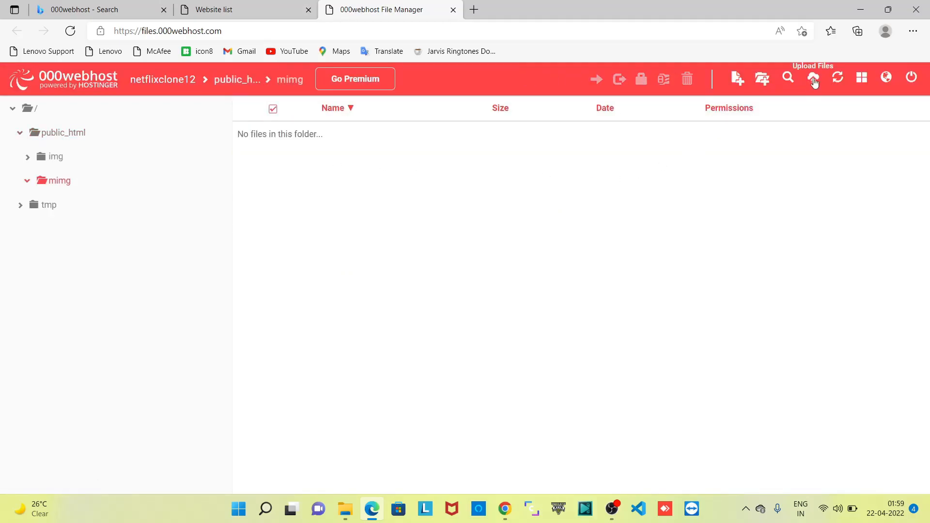
{"action": "left_click", "coordinate": [814, 80]}
{"action": "left_click", "coordinate": [476, 167]}
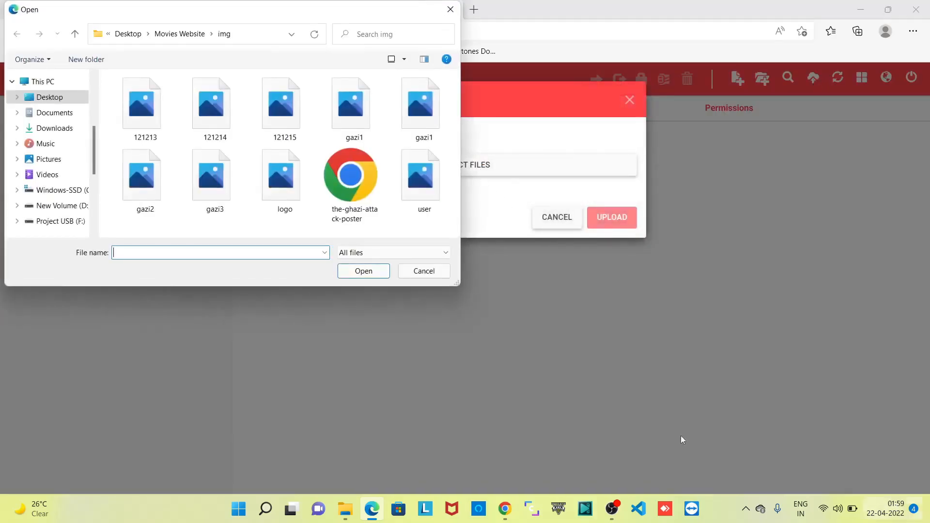